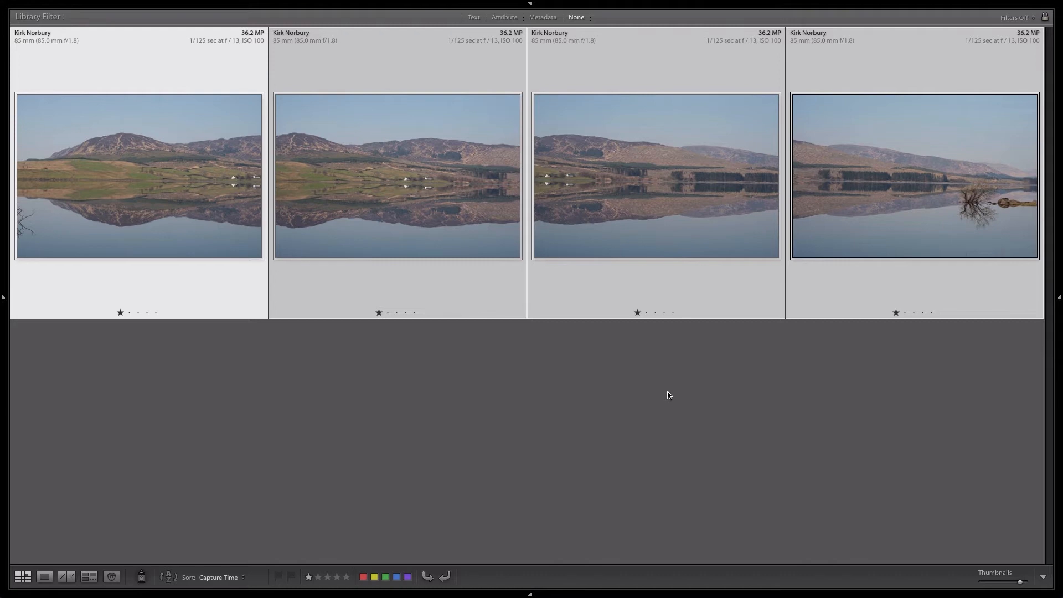
# - Select all four lake photos in the grid and start a Panorama photo merge with them
pyautogui.click(669, 395)
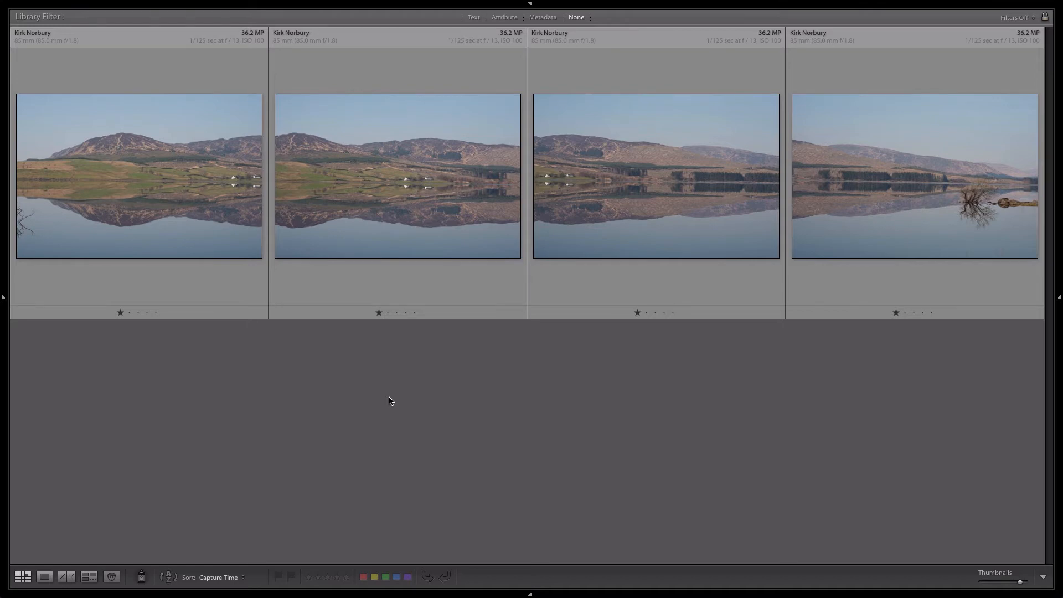
pyautogui.click(161, 219)
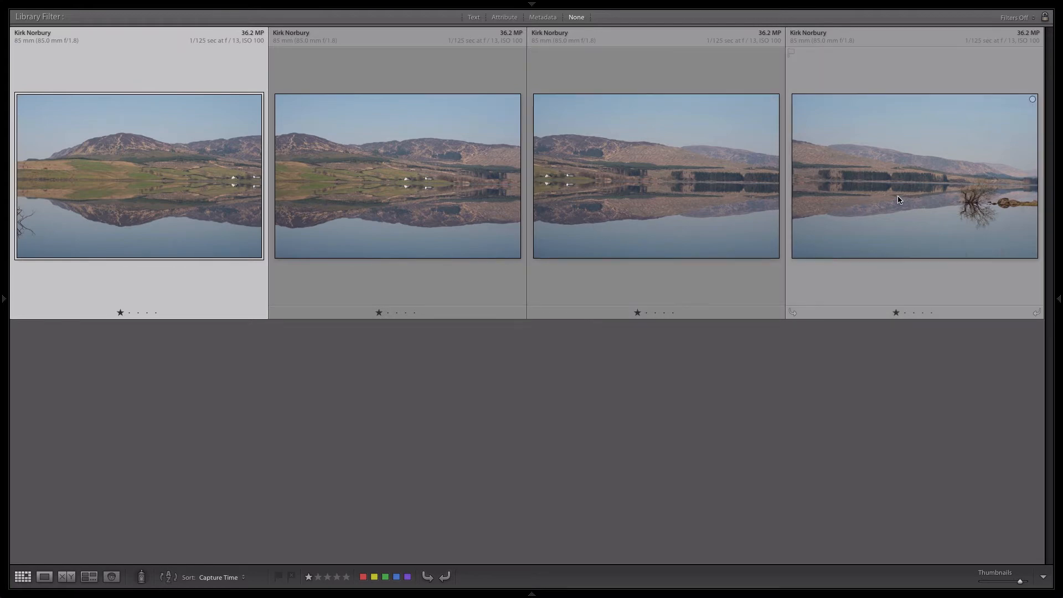
pyautogui.hotkey('ctrl', 'a')
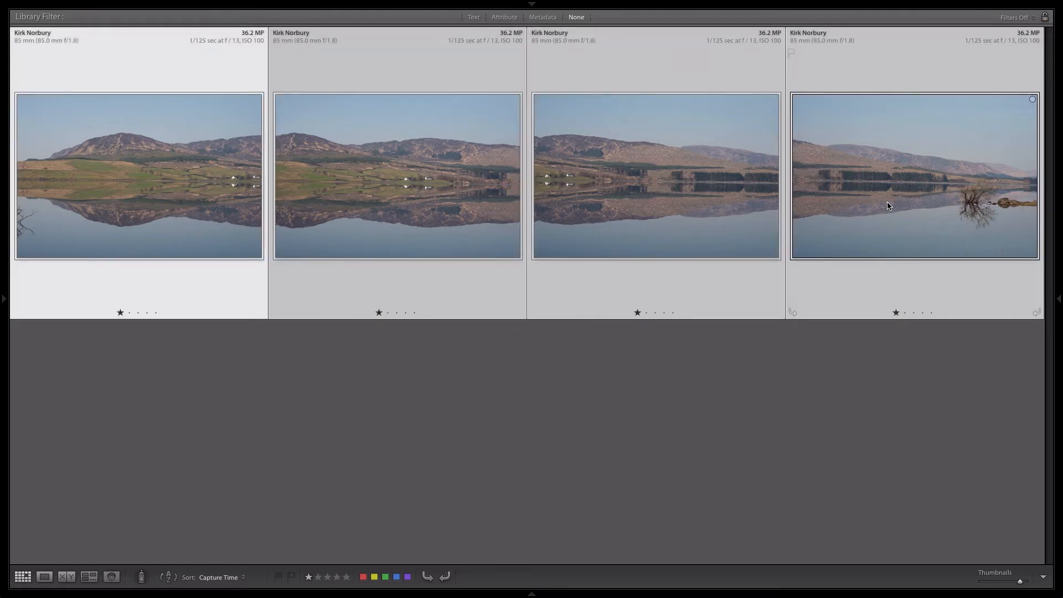
pyautogui.rightClick(416, 194)
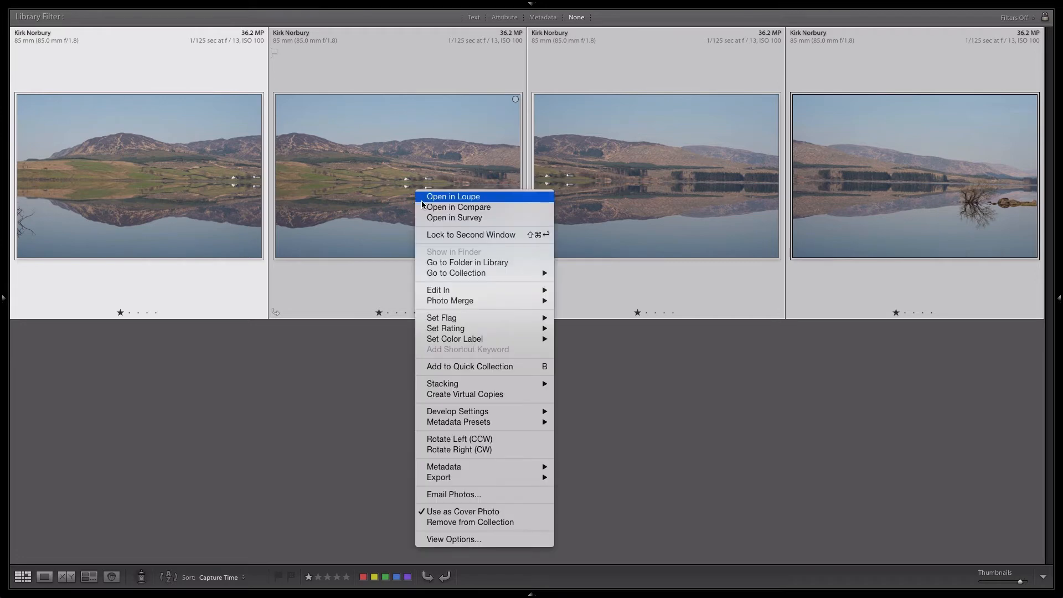
pyautogui.moveTo(430, 297)
pyautogui.moveTo(467, 302)
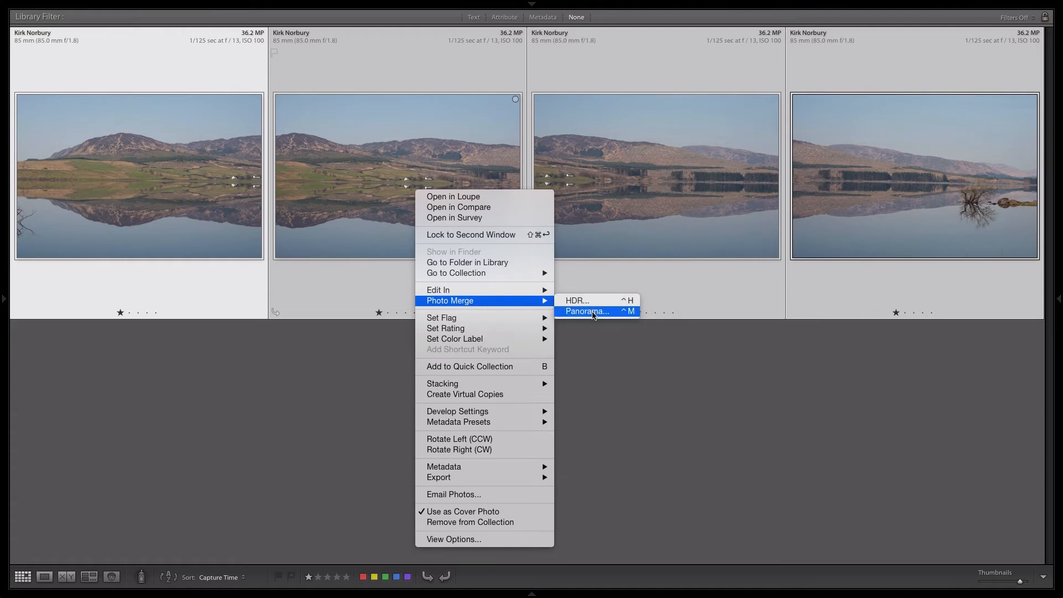
pyautogui.click(590, 311)
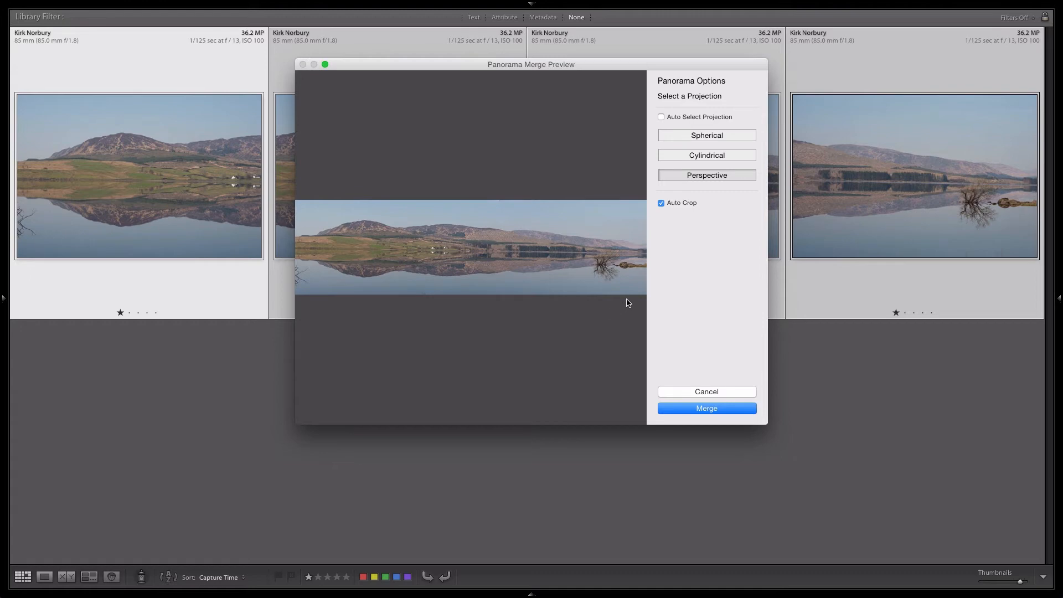
# - Preview the merge without Auto Crop and switch it to the Cylindrical projection
pyautogui.click(662, 117)
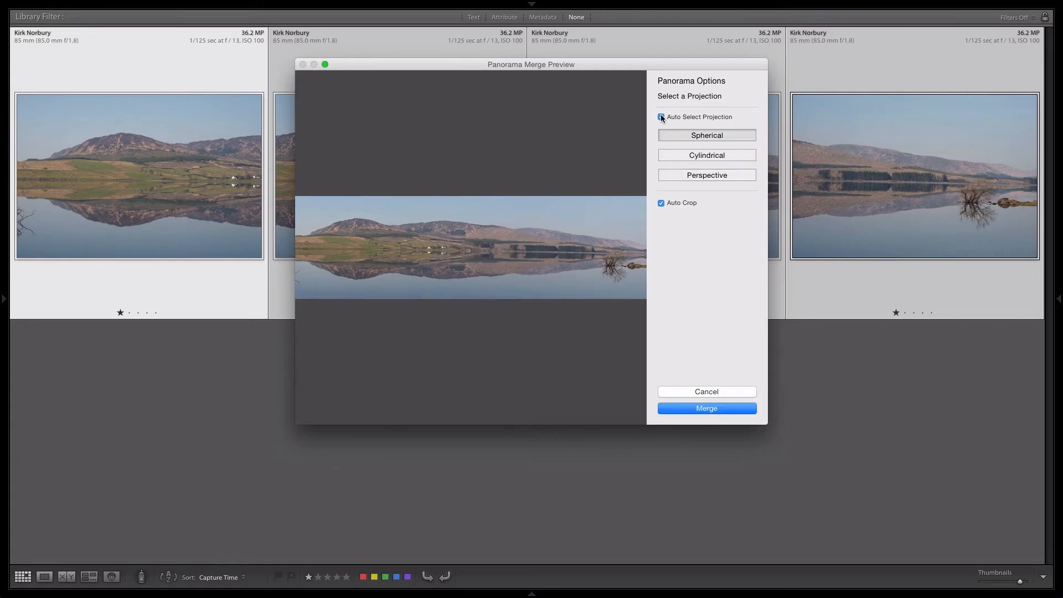
pyautogui.click(661, 203)
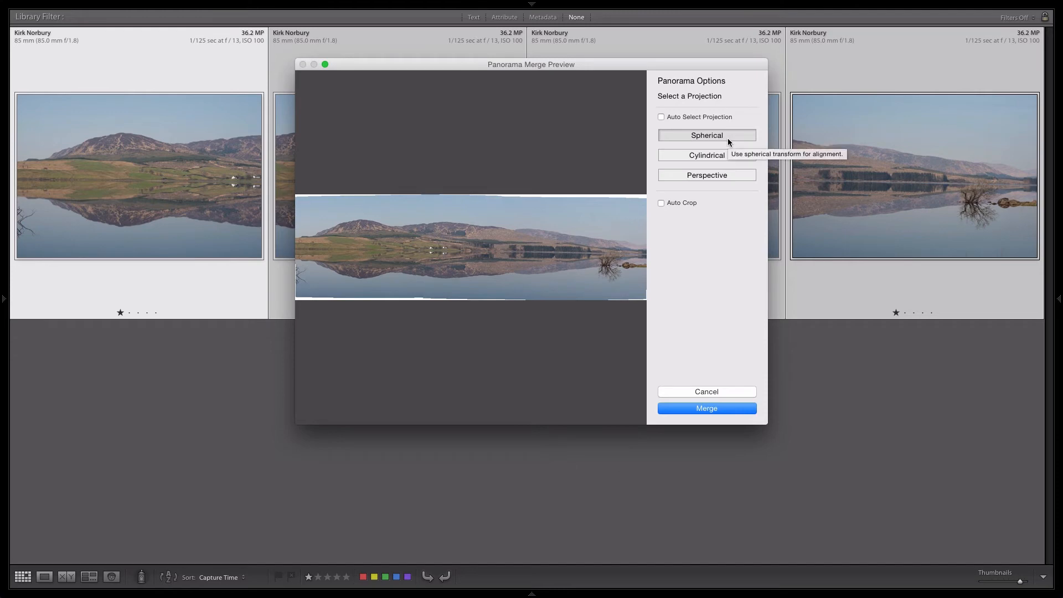
pyautogui.click(717, 157)
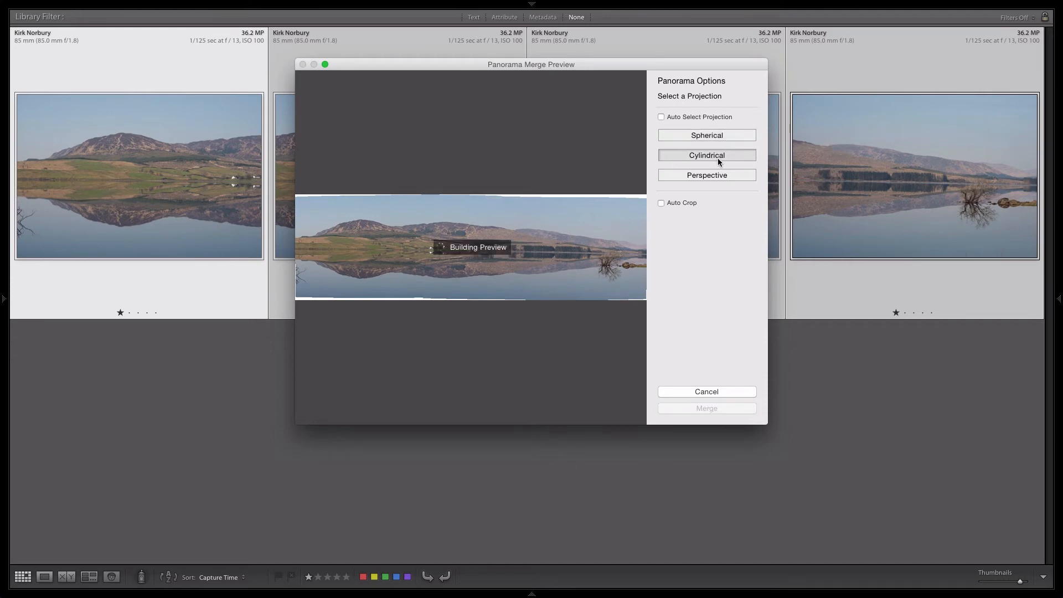
# - Move and enlarge the Panorama Merge Preview window so it nearly fills the screen
pyautogui.moveTo(501, 58); pyautogui.dragTo(299, 24)
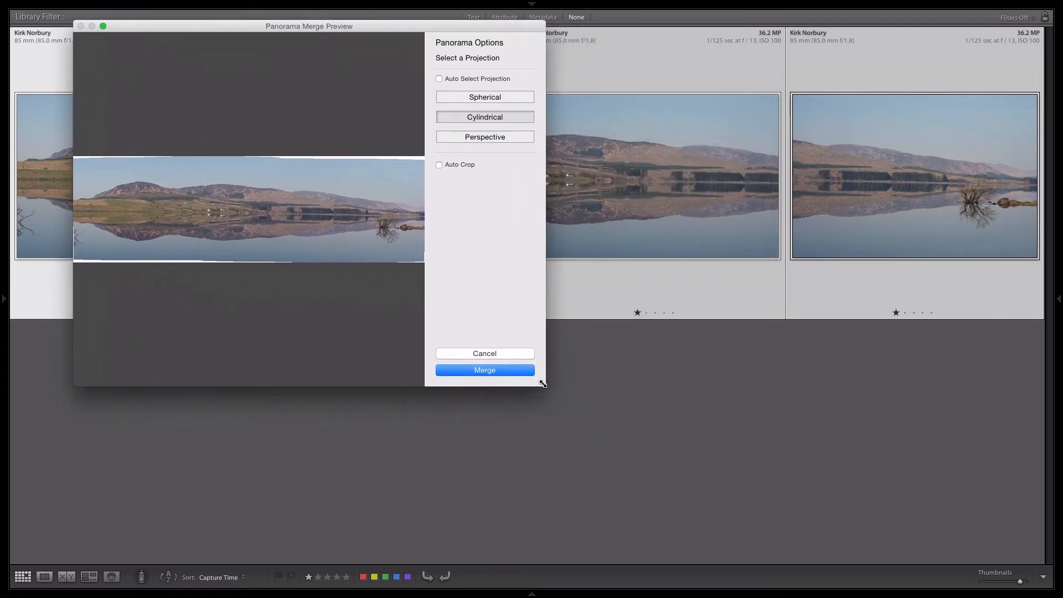
pyautogui.moveTo(543, 383); pyautogui.dragTo(1037, 580)
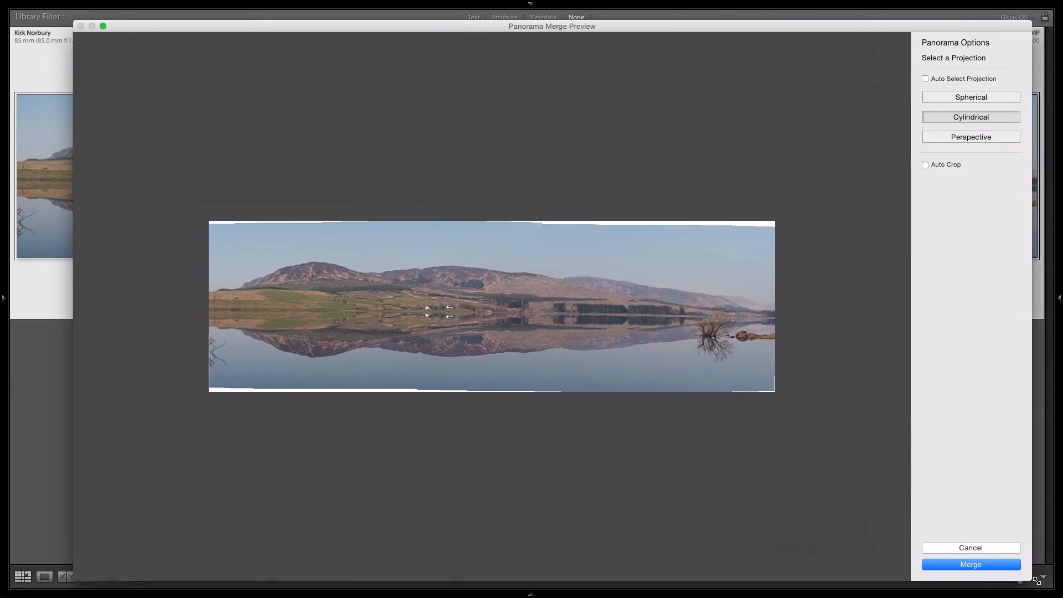
pyautogui.moveTo(474, 24); pyautogui.dragTo(443, 13)
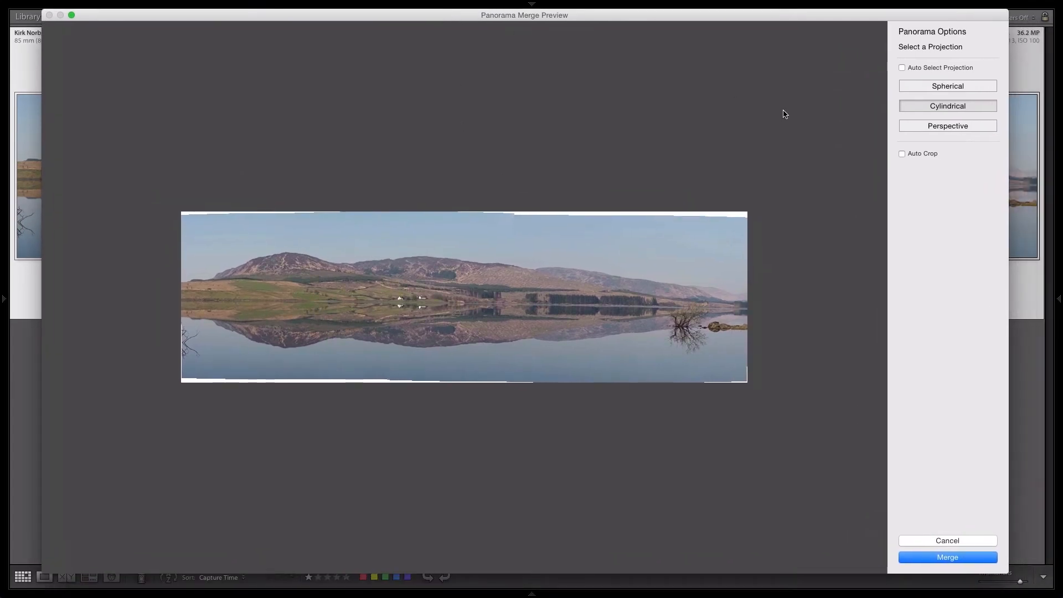
# - Compare the Perspective projection with Spherical, keep Spherical with Auto Crop on, and merge the panorama
pyautogui.click(944, 127)
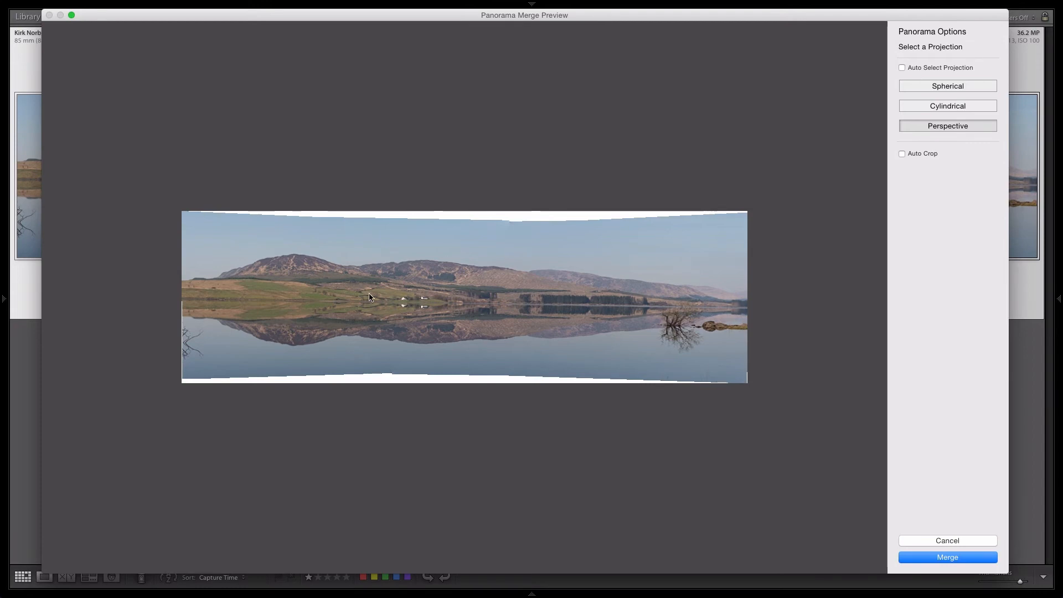
pyautogui.click(943, 88)
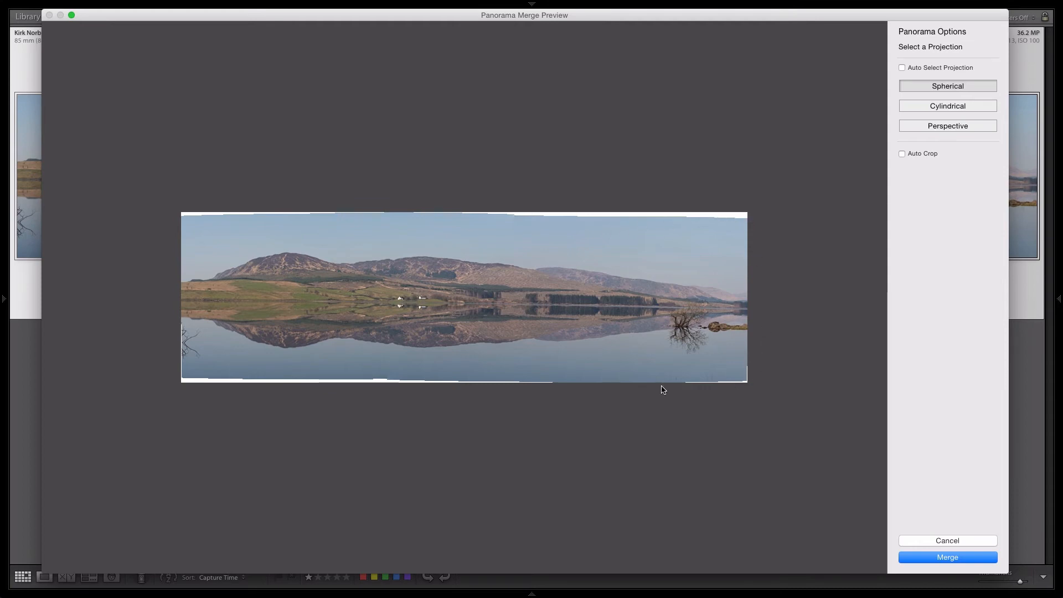
pyautogui.click(902, 154)
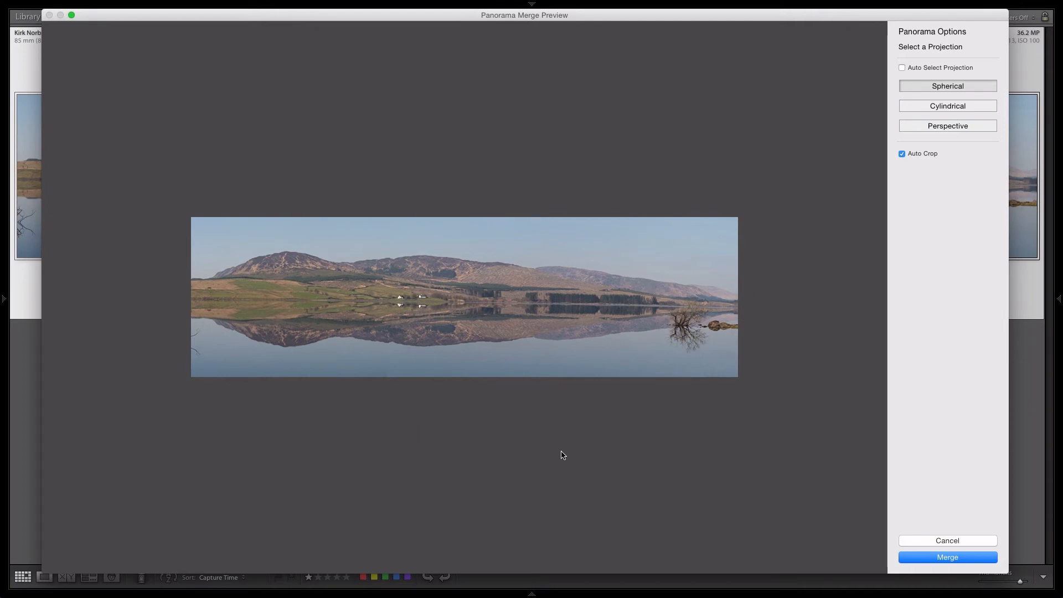
pyautogui.click(957, 558)
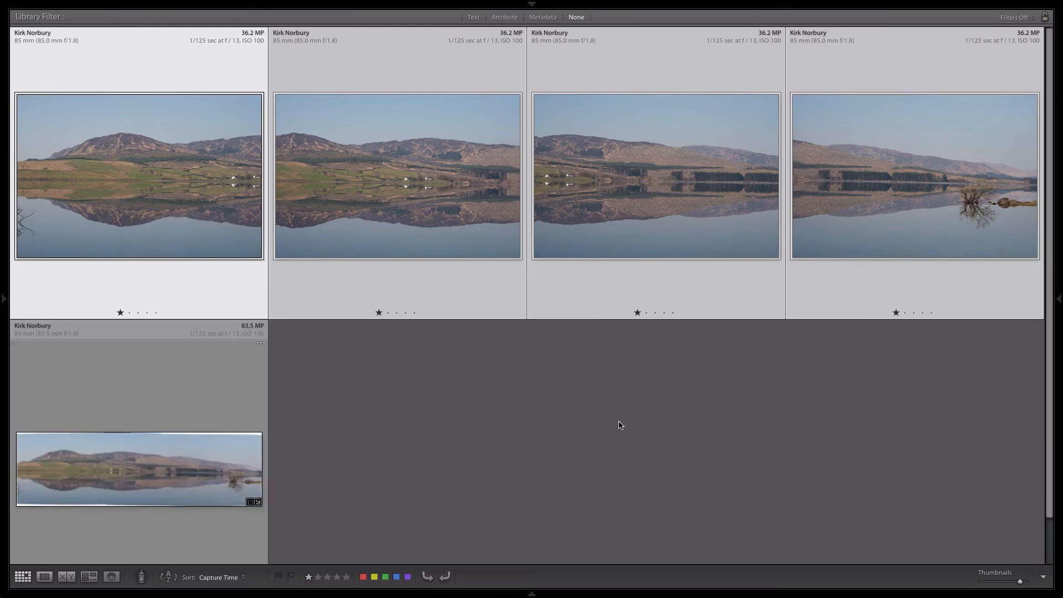
# - Open the merged panorama in the Develop module and hide the presets and collections panel
pyautogui.click(560, 396)
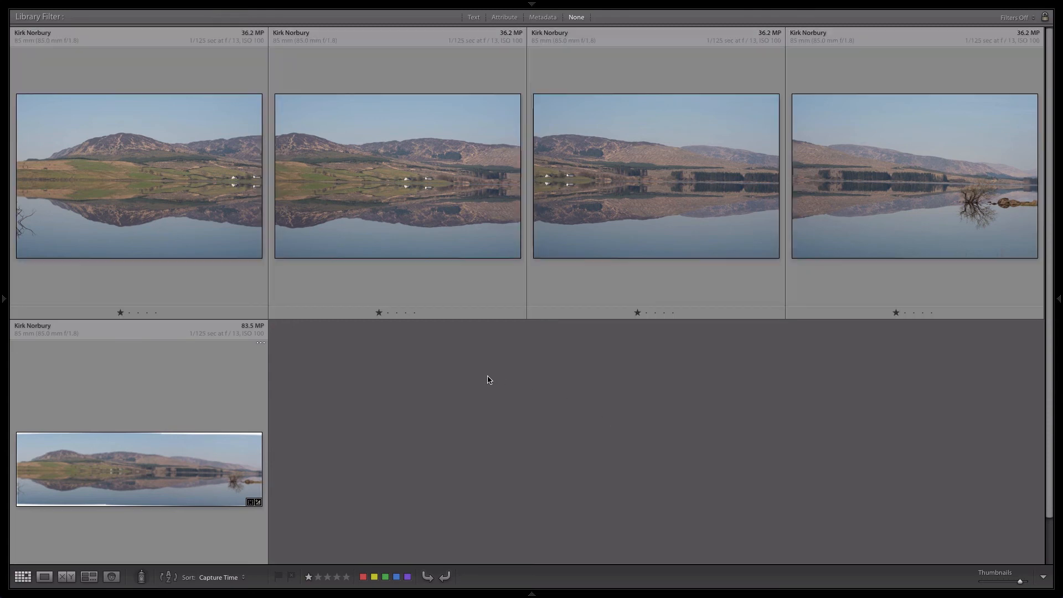
pyautogui.scroll(-1, 500, 426)
pyautogui.click(155, 478)
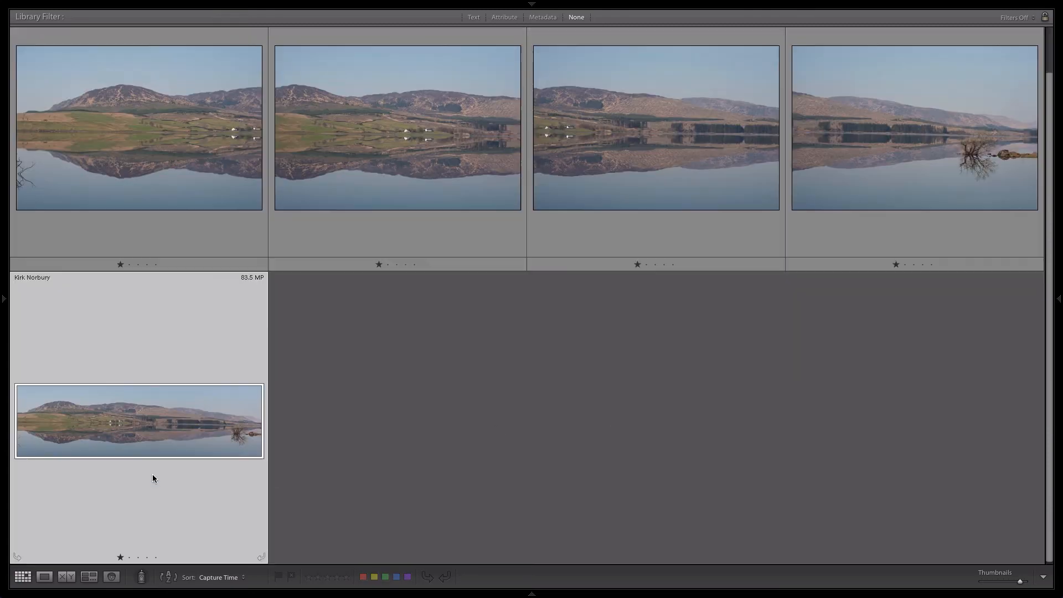
pyautogui.doubleClick(133, 439)
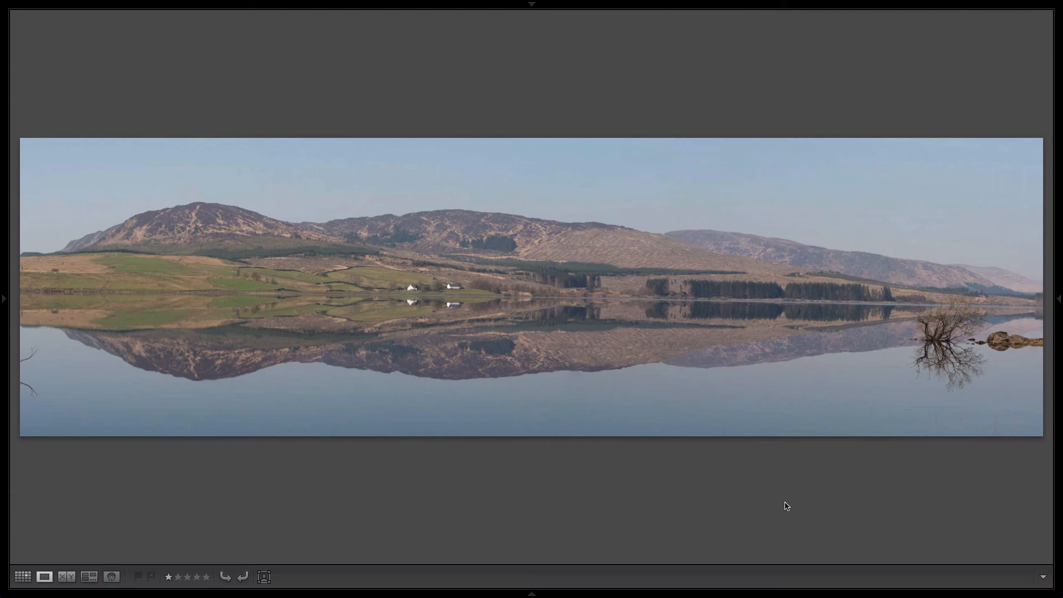
pyautogui.press('d')
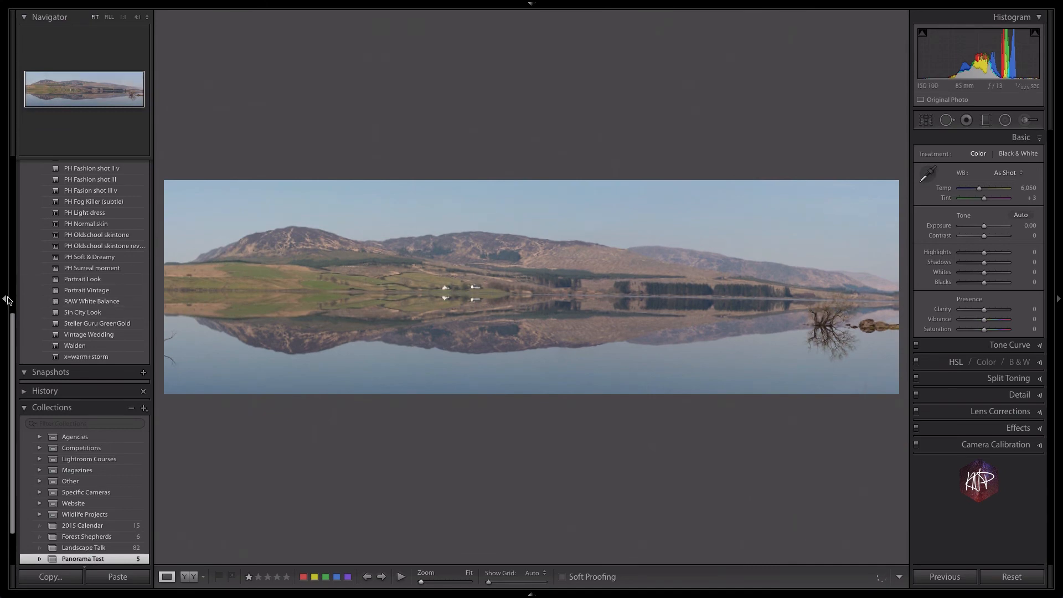
pyautogui.click(7, 299)
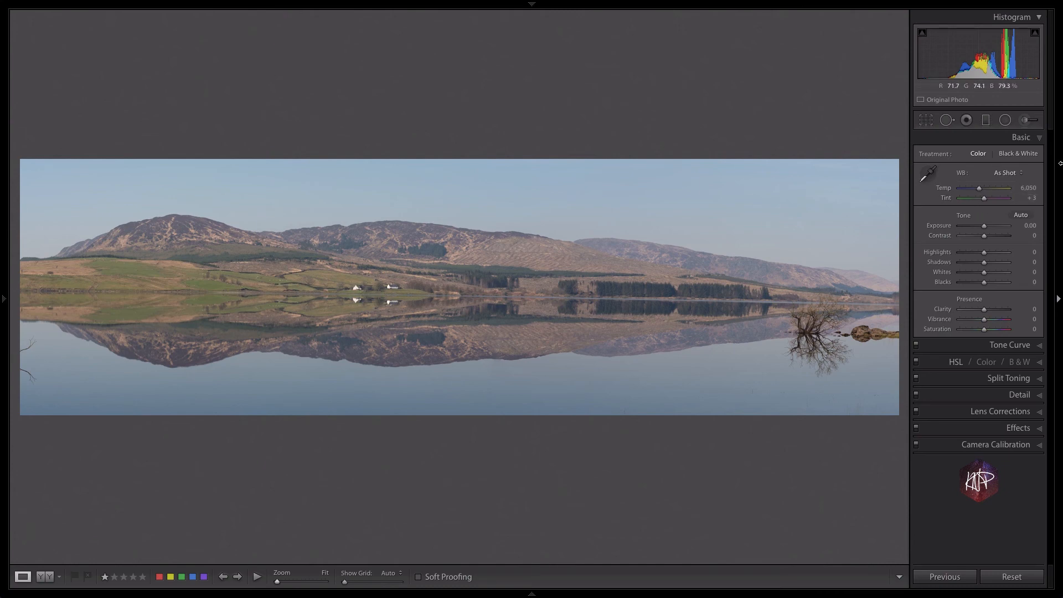
# - Set the panorama's Temp to 5,659, Contrast to +21, Clarity to +9, Vibrance to +17 and Highlights to -42
pyautogui.moveTo(979, 188); pyautogui.dragTo(976, 189)
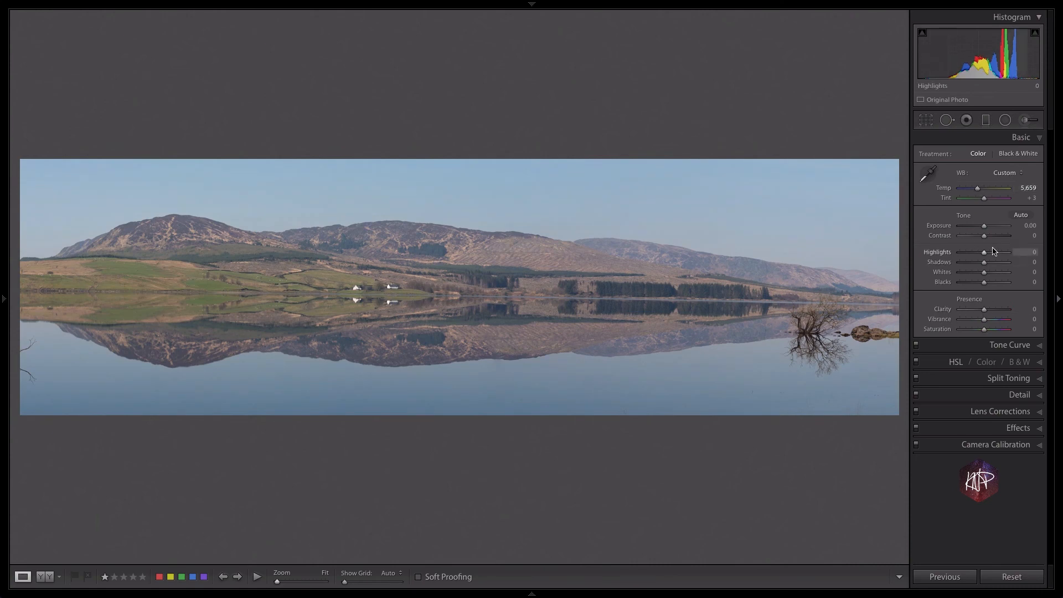
pyautogui.moveTo(984, 236); pyautogui.dragTo(990, 238)
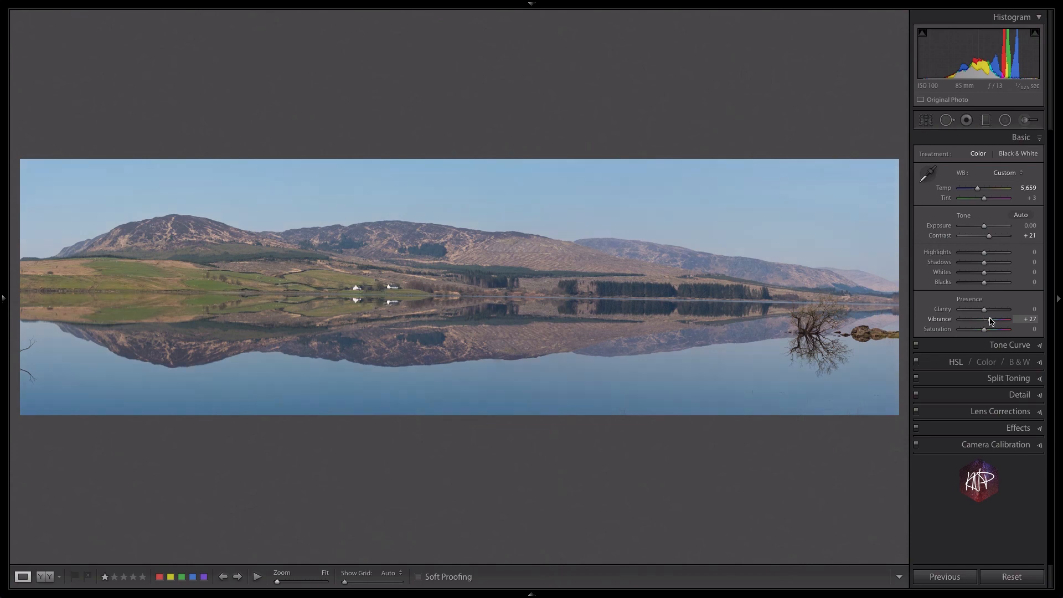
pyautogui.moveTo(985, 309); pyautogui.dragTo(987, 310)
pyautogui.moveTo(991, 323); pyautogui.dragTo(988, 322)
pyautogui.moveTo(984, 252); pyautogui.dragTo(975, 253)
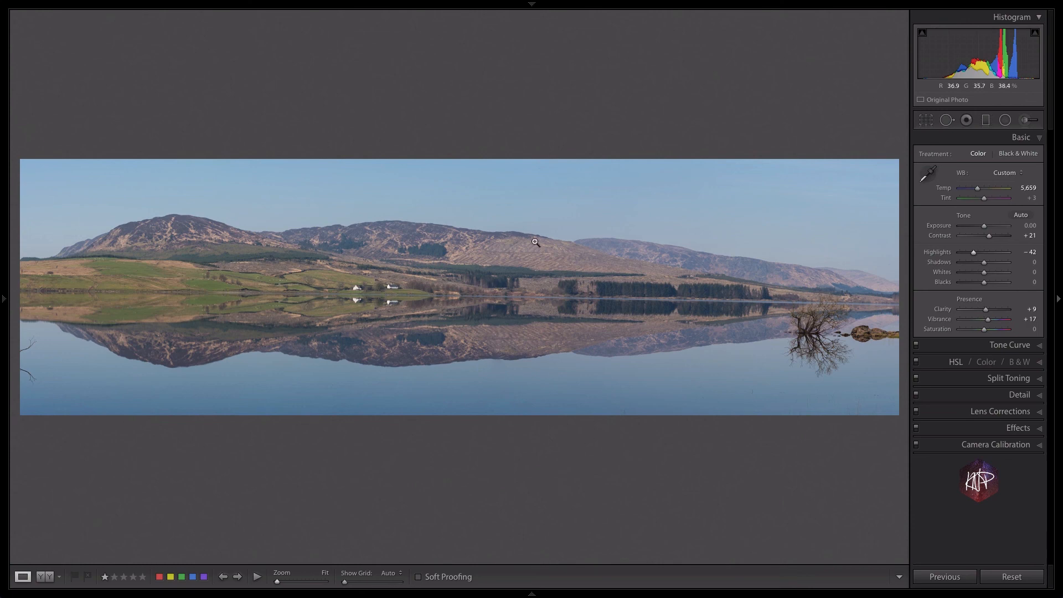
# - Inspect the panorama's crop boundary with the Crop tool and examine the shoreline detail at 1:1
pyautogui.click(922, 123)
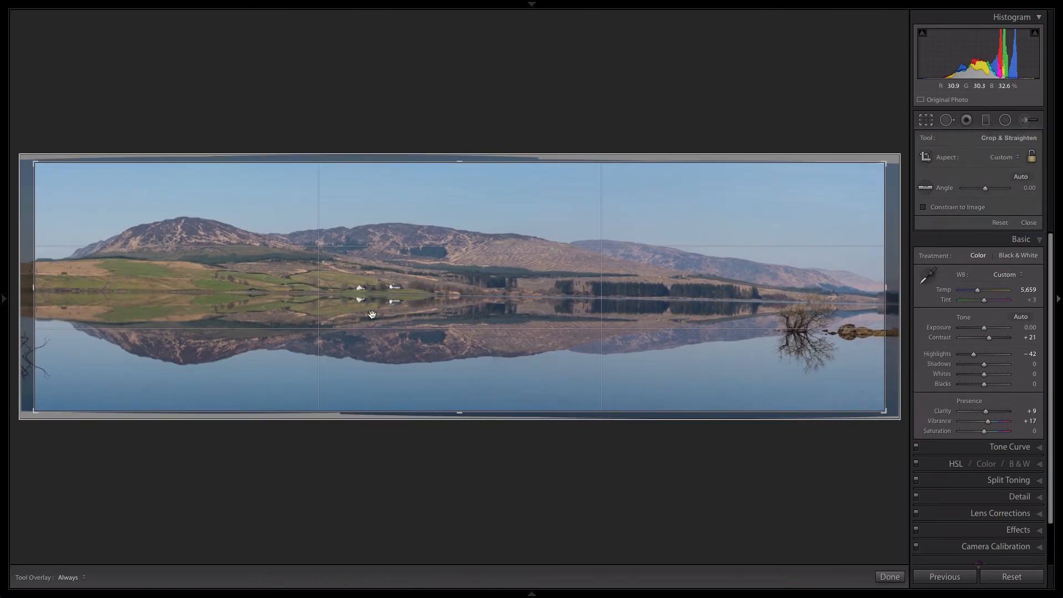
pyautogui.click(929, 122)
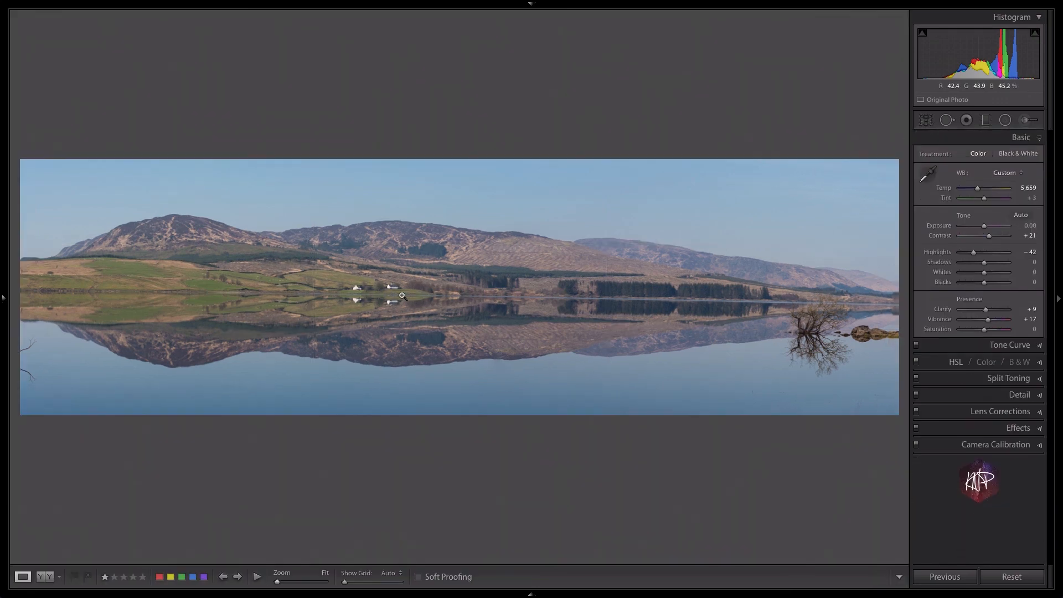
pyautogui.click(457, 296)
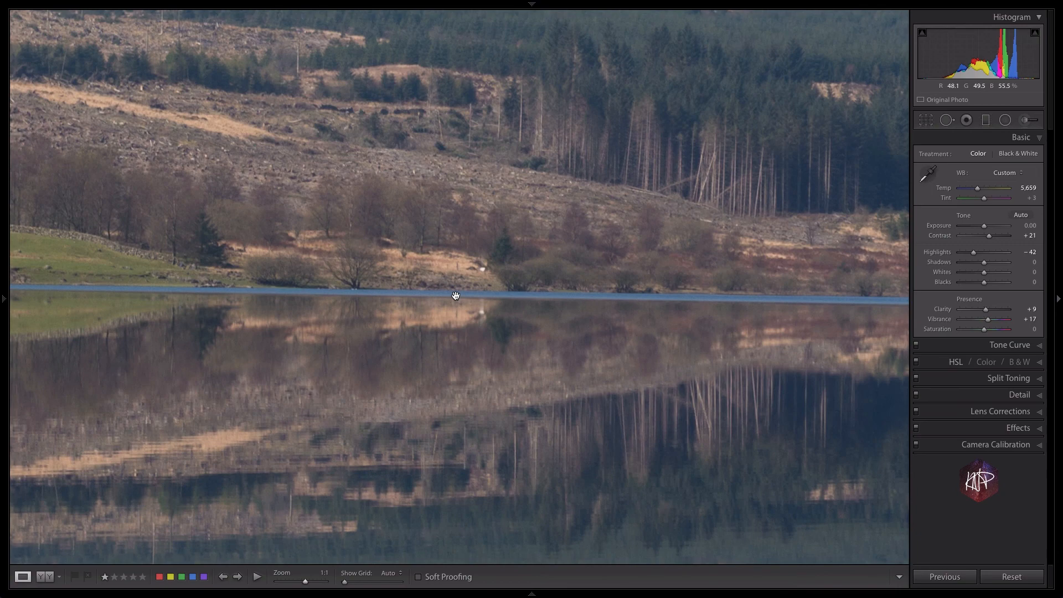
pyautogui.click(926, 121)
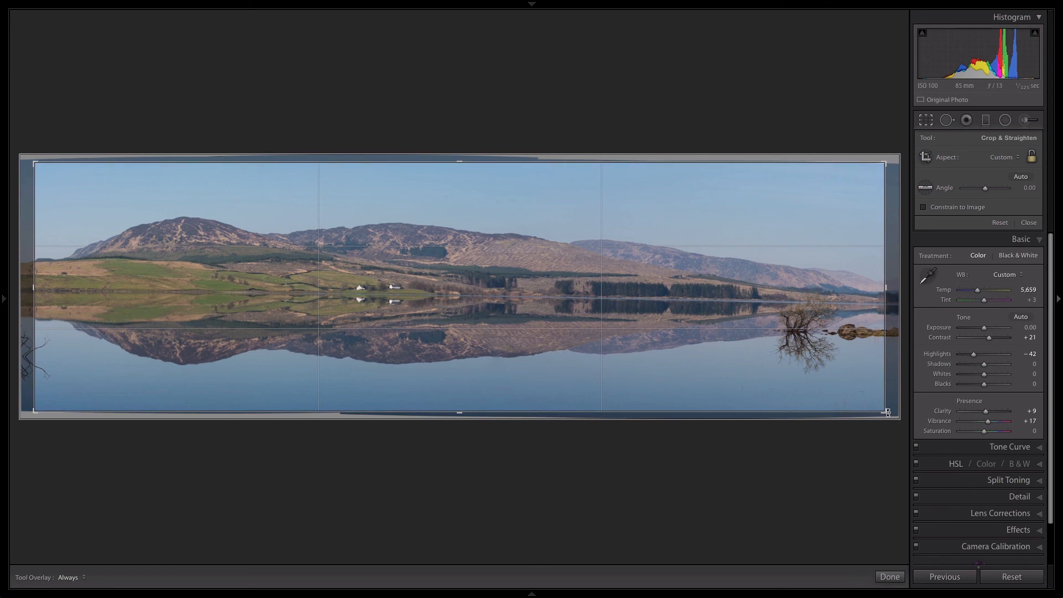
pyautogui.moveTo(889, 412); pyautogui.dragTo(894, 409)
pyautogui.press('z')
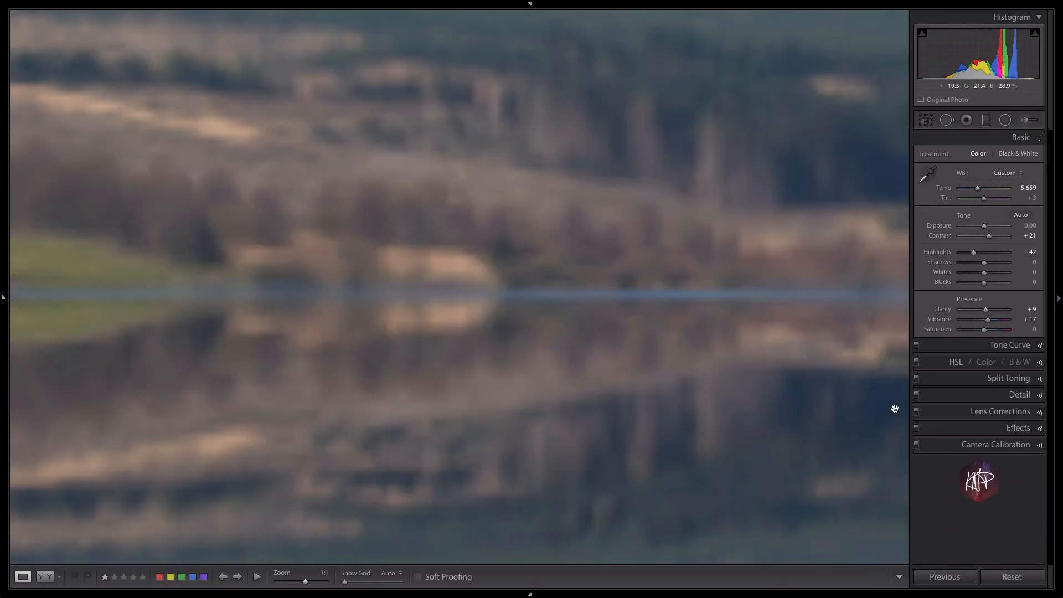